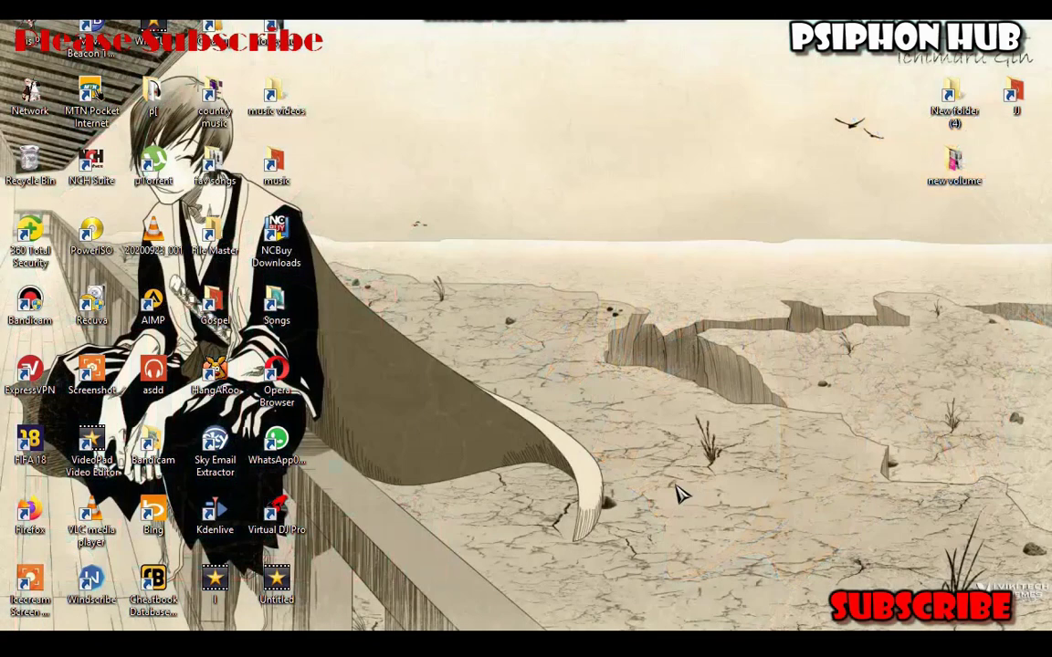
Restore the Opera window showing the empty Yandex registration page from the taskbar.
click(580, 644)
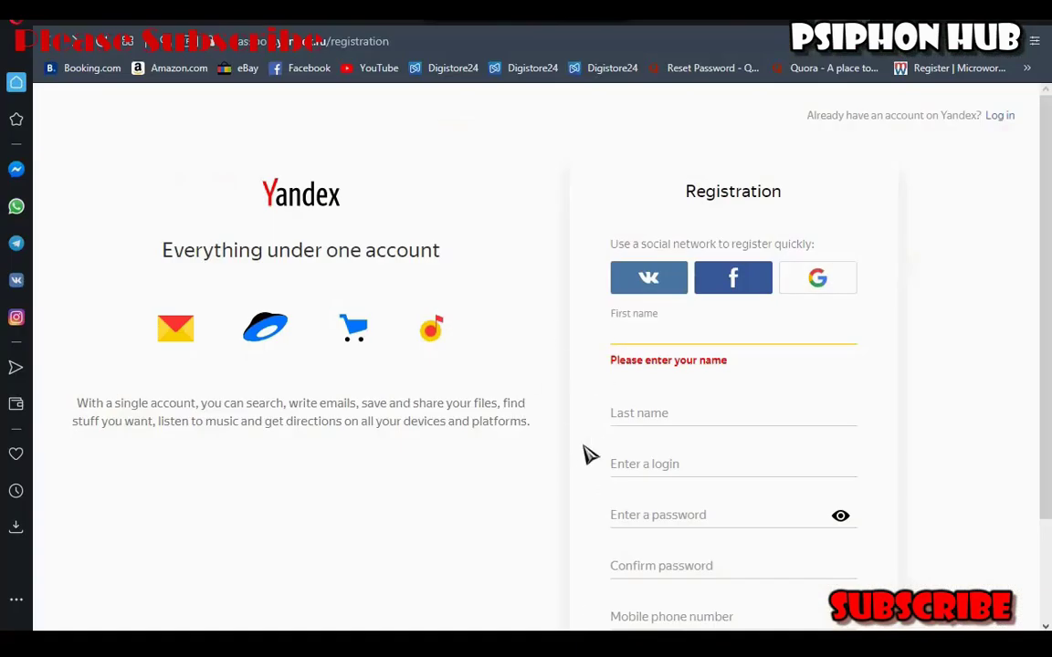
right_click(283, 206)
click(266, 178)
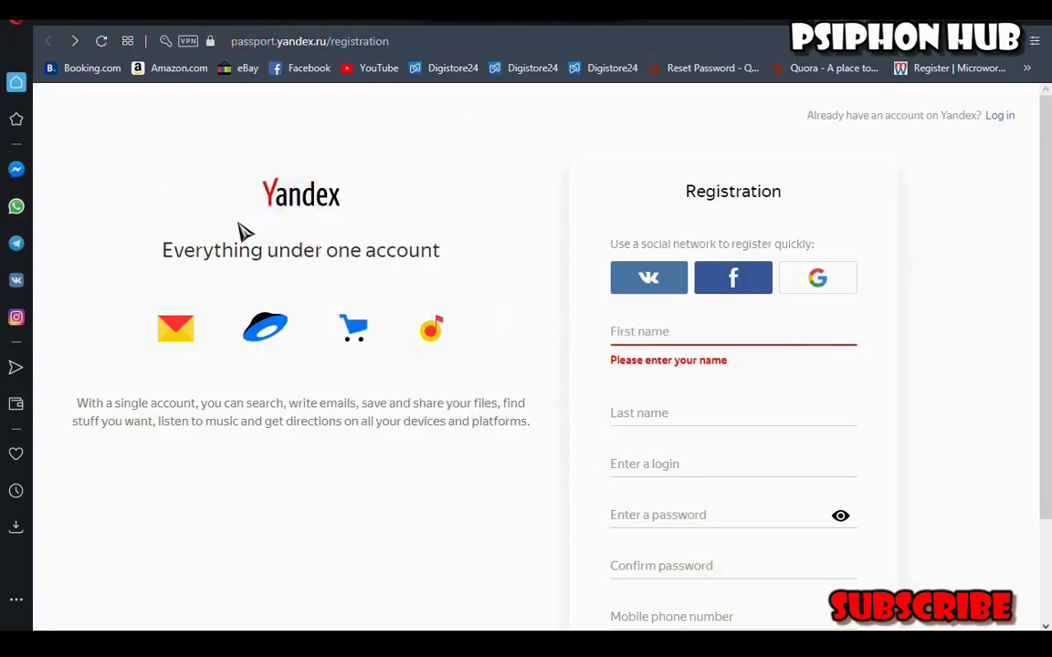
click(212, 205)
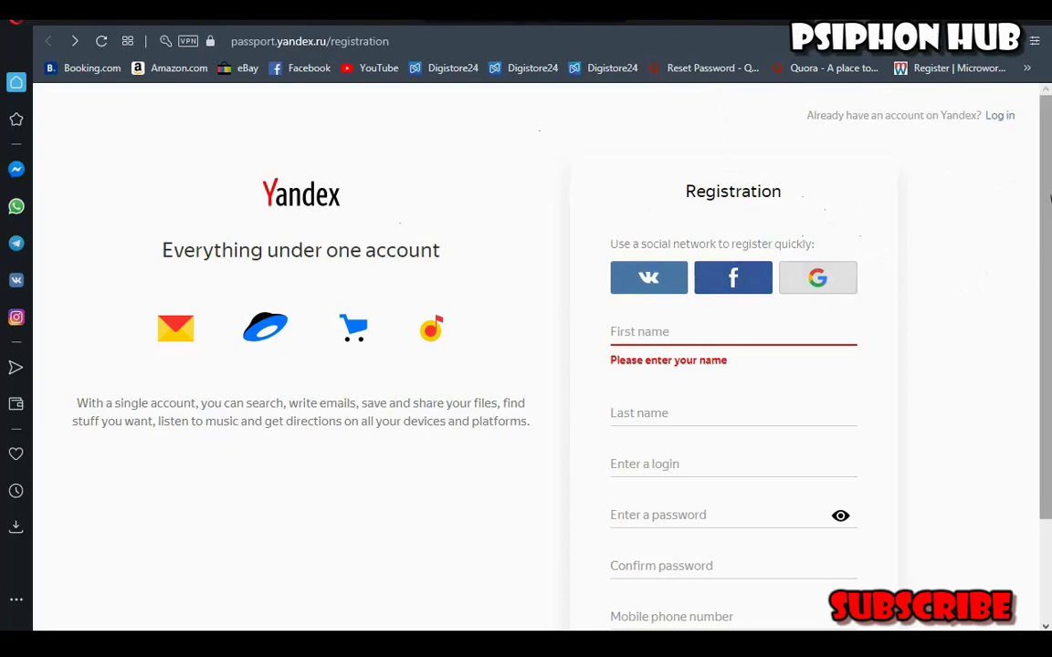
drag(1046, 223, 1048, 359)
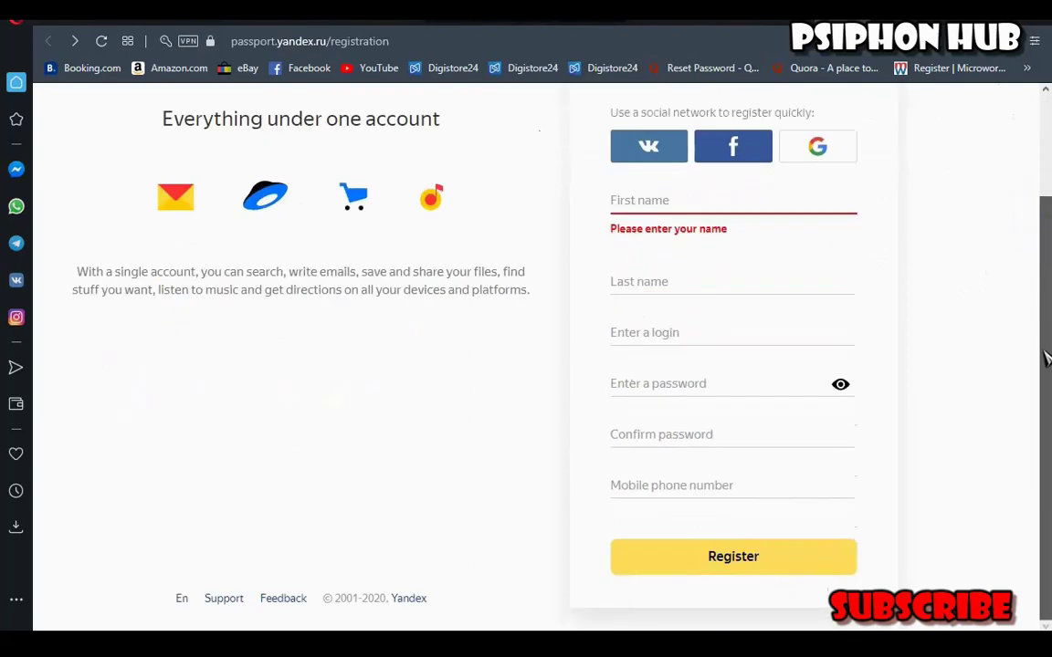
scroll(526, 356, up, 3)
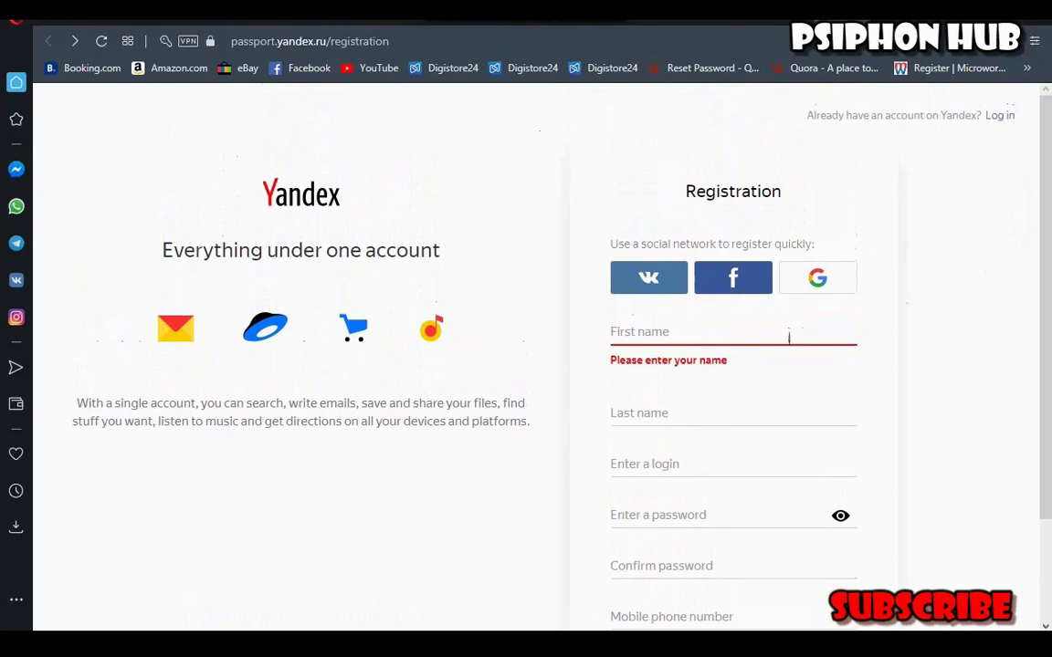
click(789, 340)
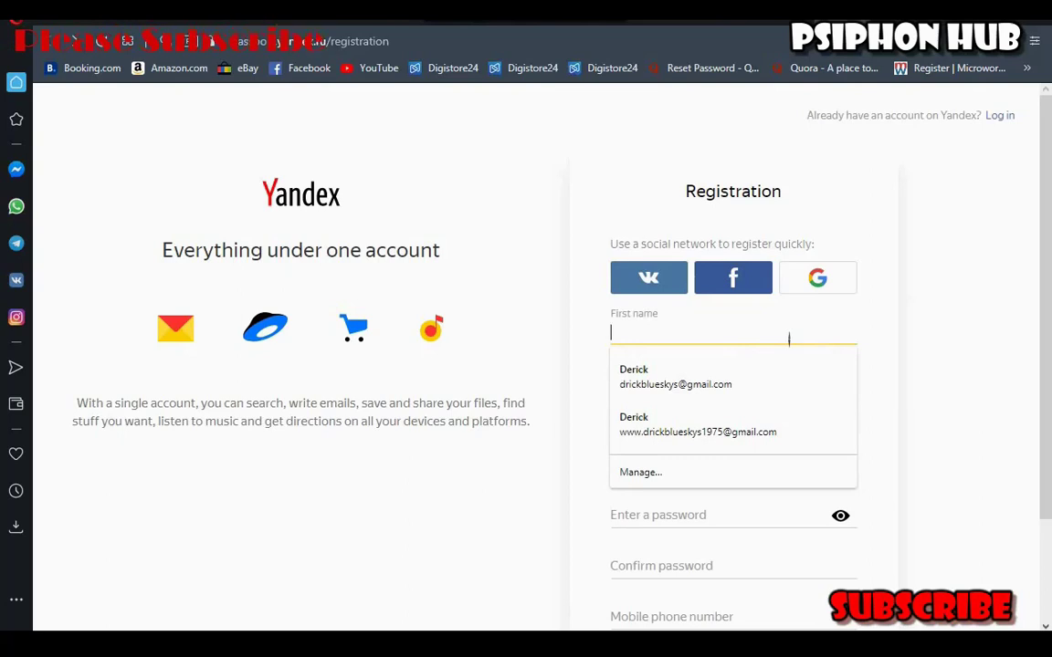
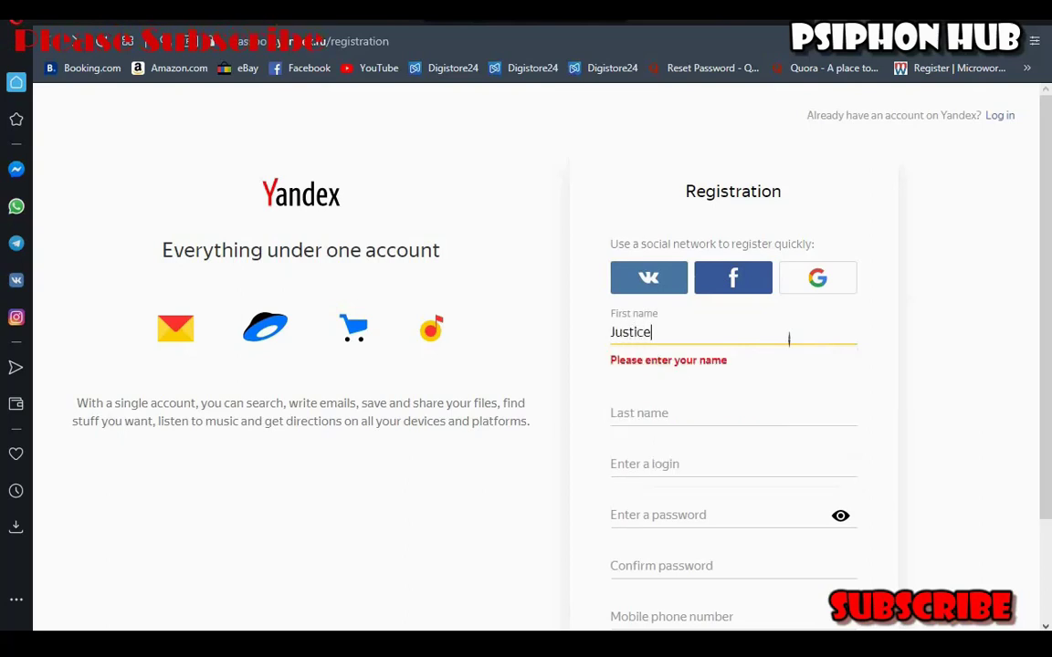
Enter the user's first and last name, then pick a suggested login built from them.
click(712, 409)
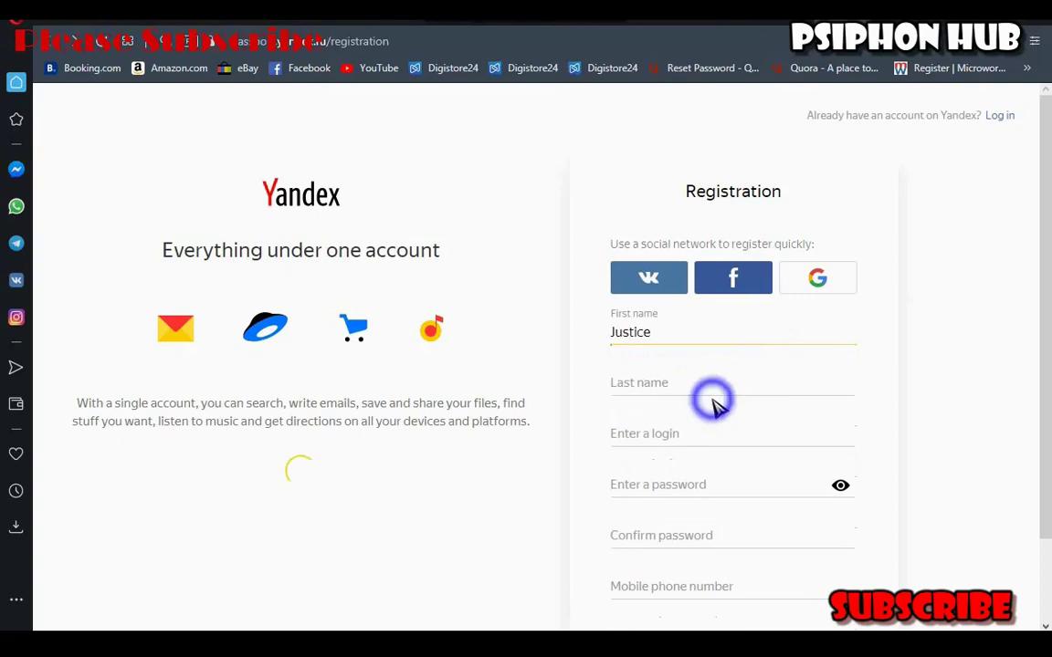
click(710, 389)
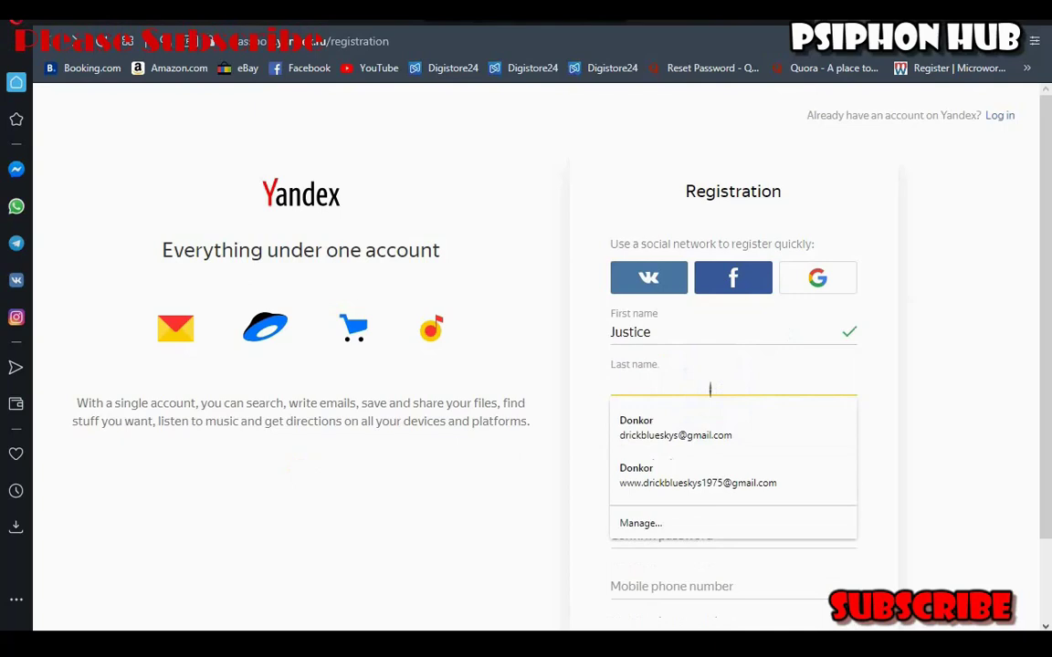
text(de)
key(BackSpace)
text(c)
key(BackSpace)
key(BackSpace)
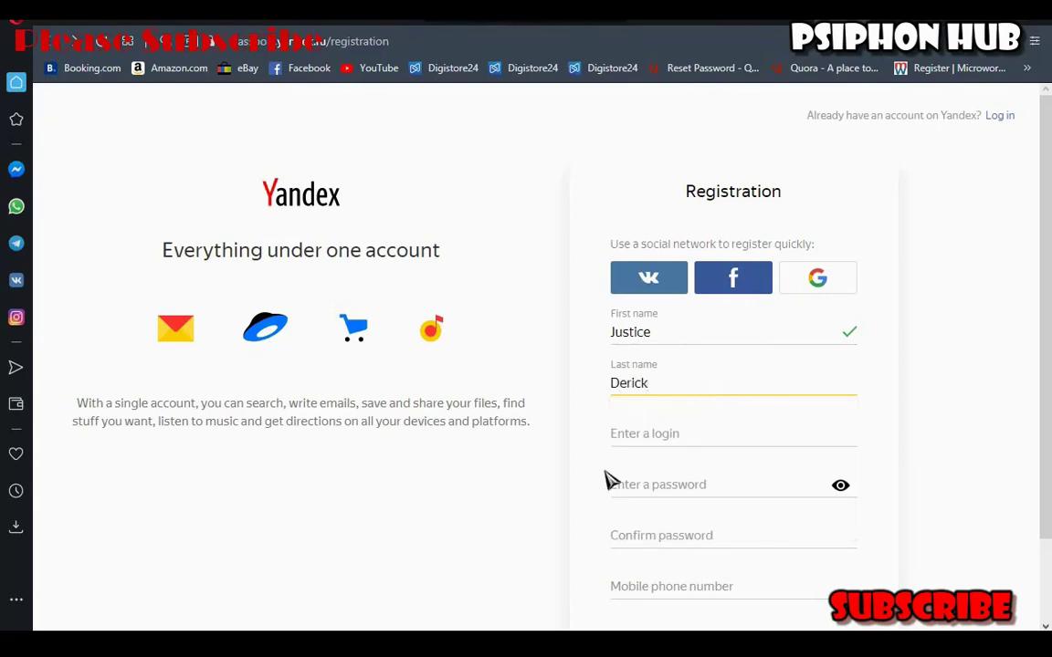
click(644, 437)
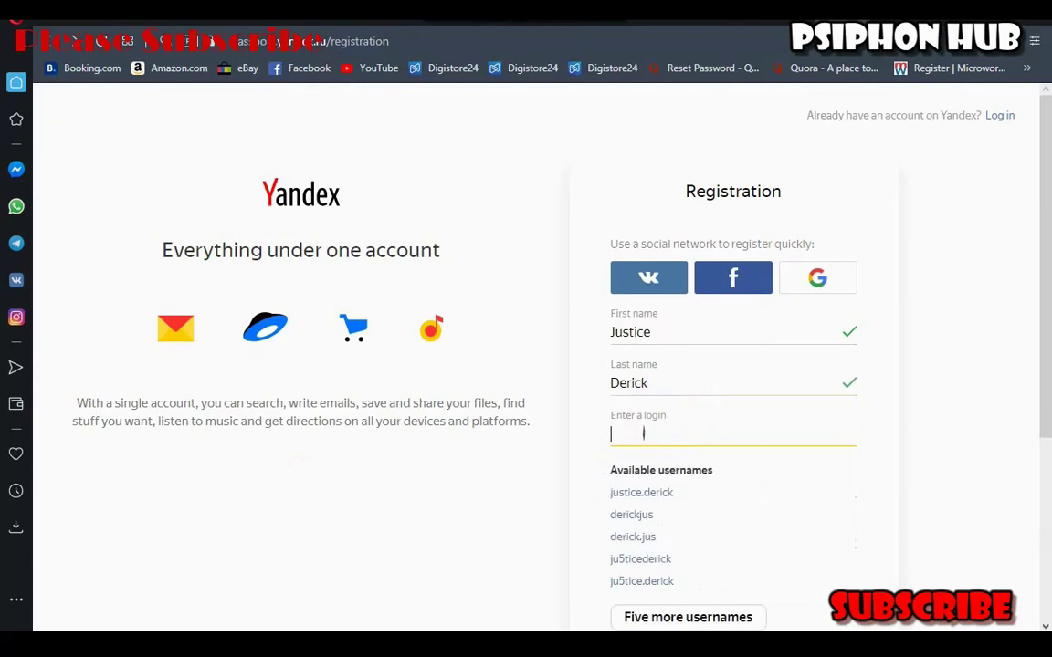
click(656, 495)
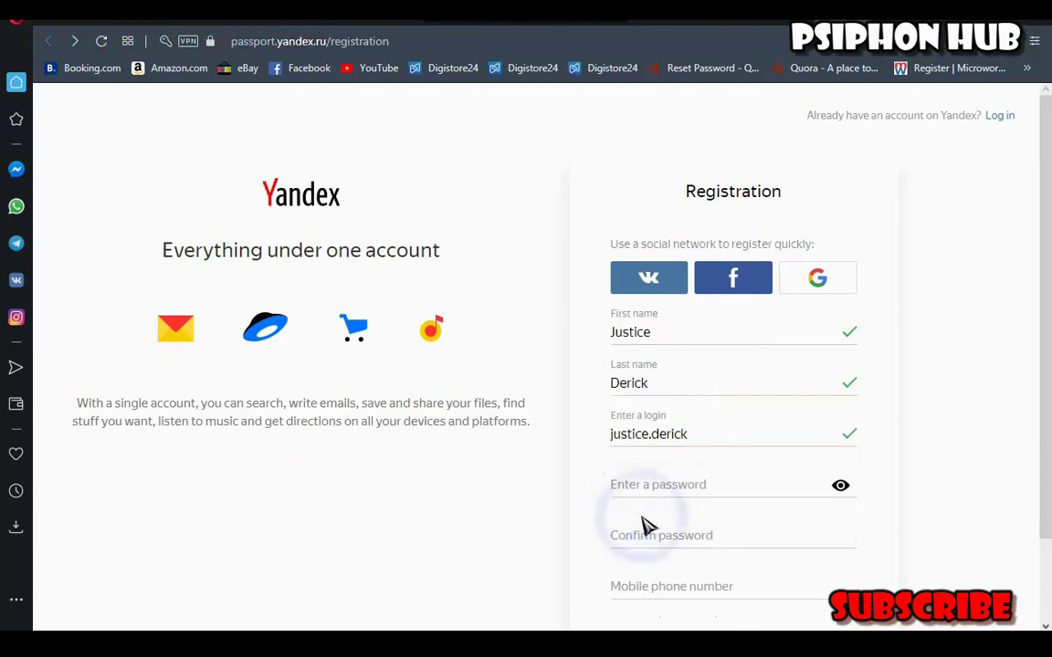
Enter the account password and retype it in the Confirm password field.
click(642, 494)
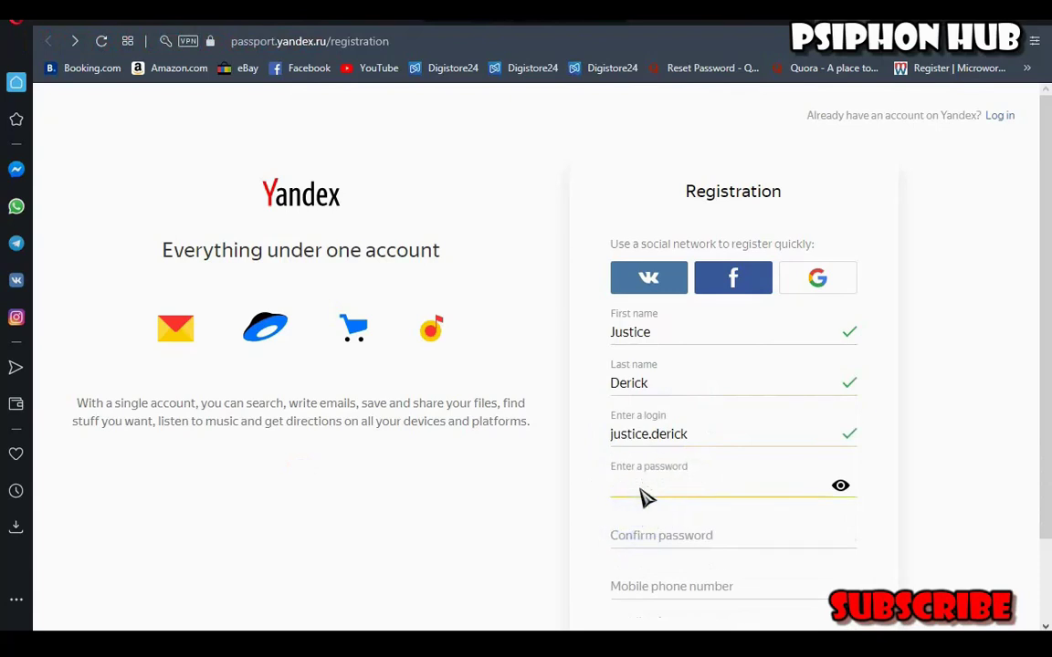
text(••)
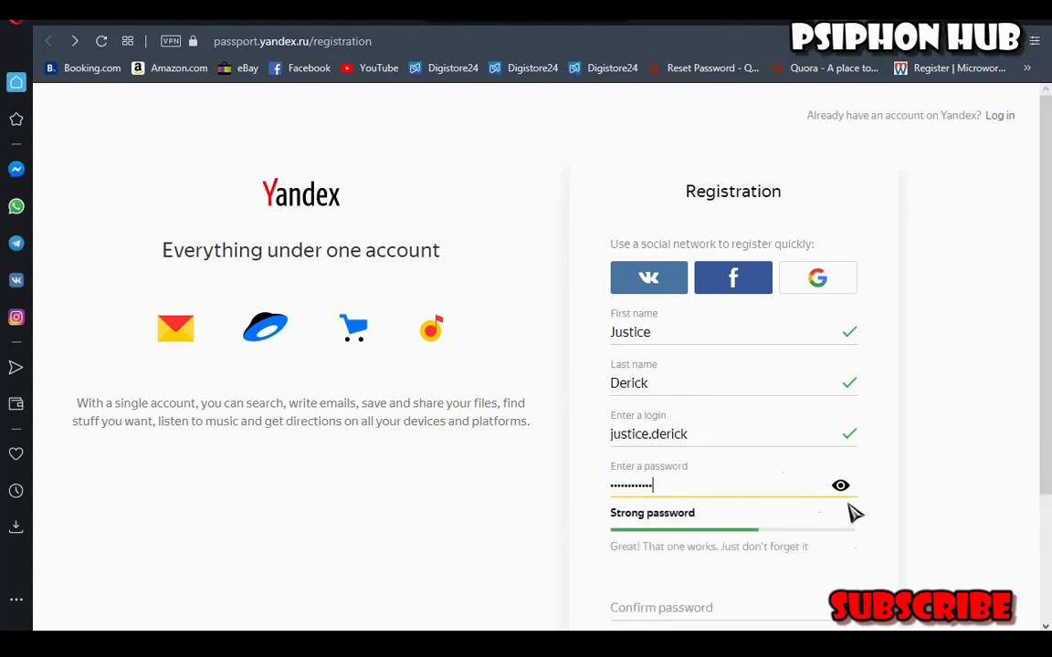
drag(1041, 376, 1045, 446)
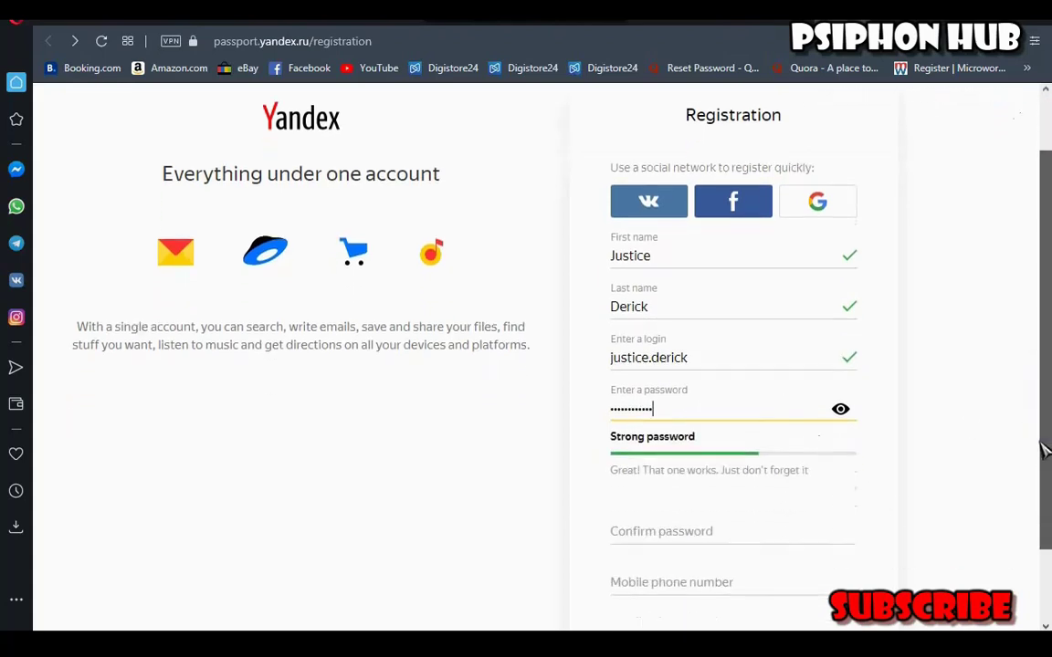
click(787, 536)
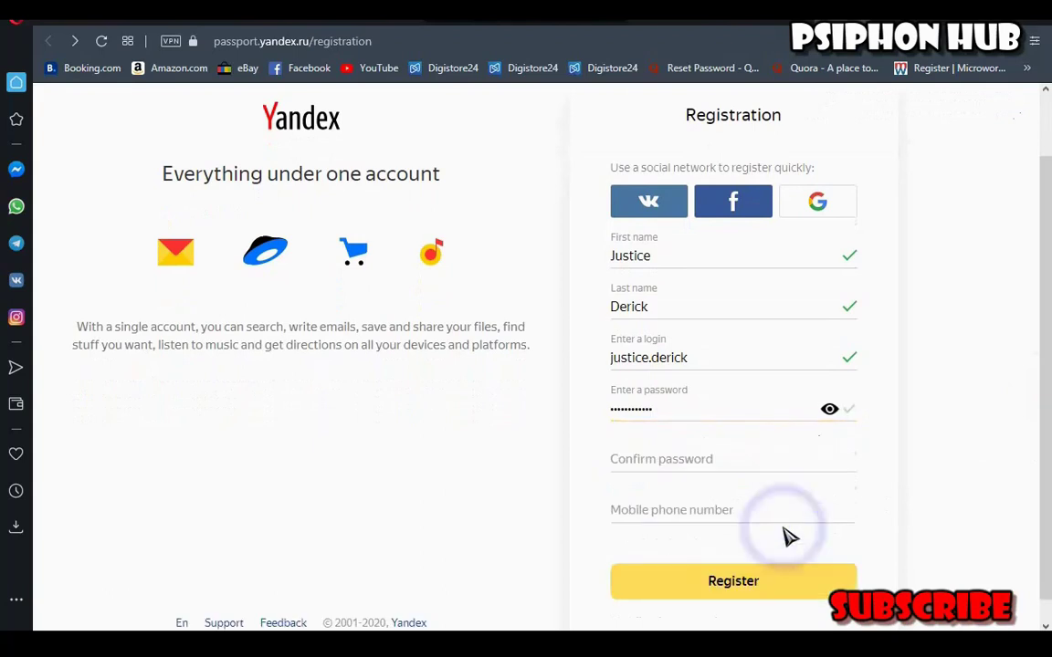
click(769, 466)
text(j)
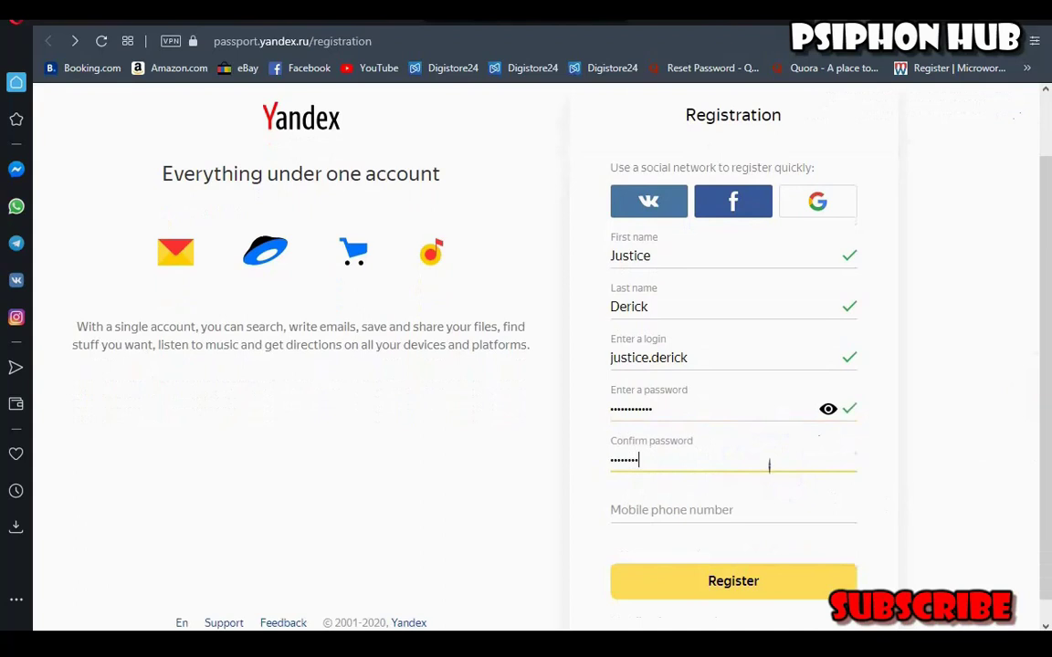
Enter the user's mobile phone number, dismissing the saved-number suggestions.
click(731, 517)
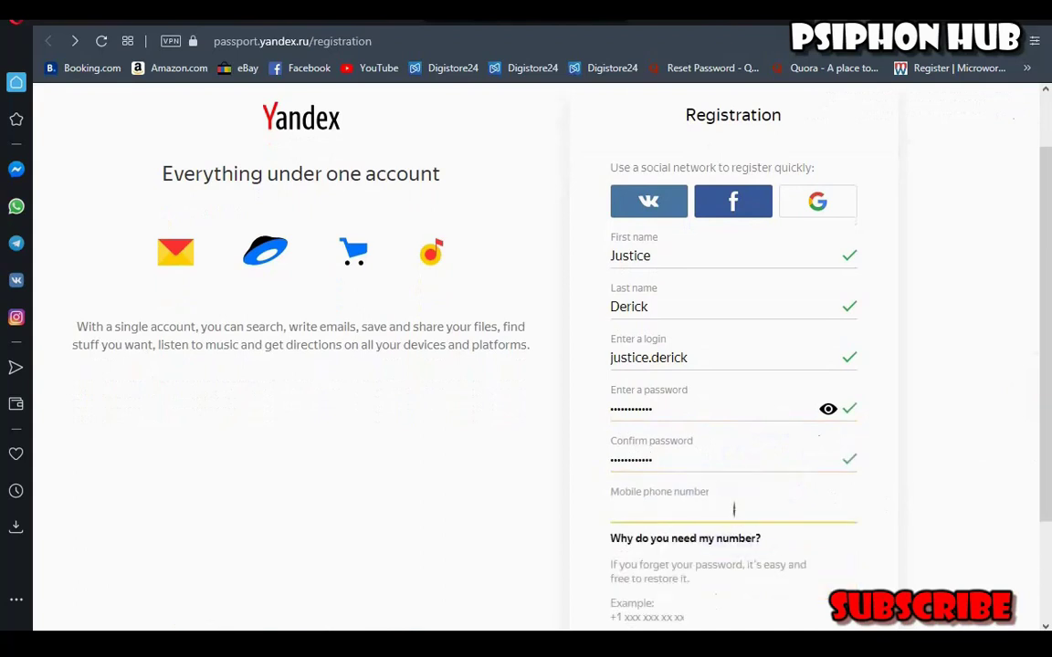
click(733, 509)
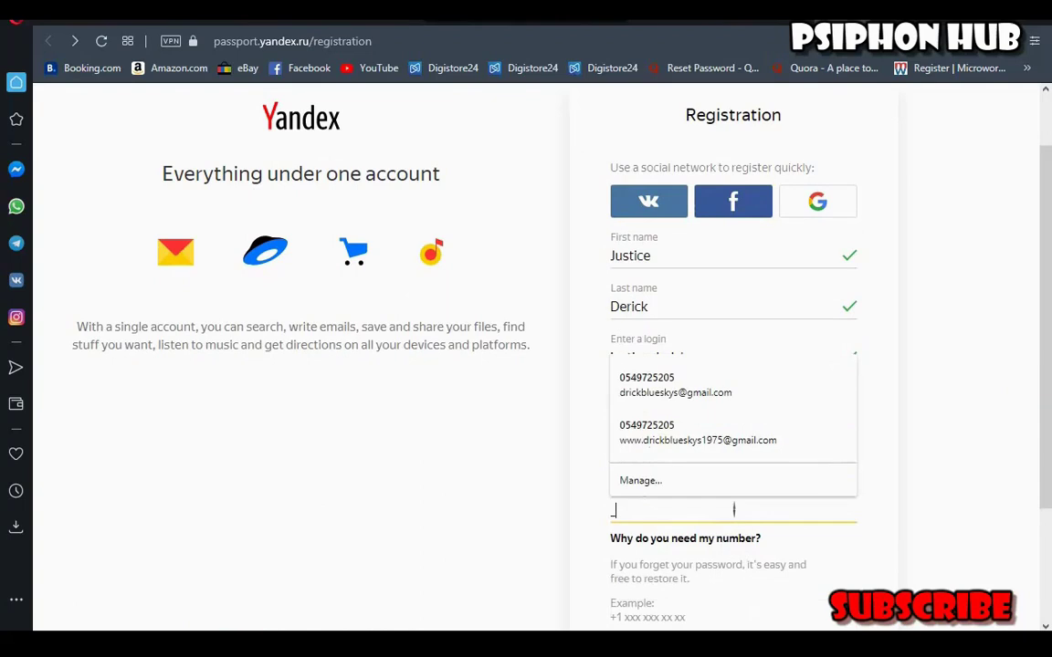
click(734, 510)
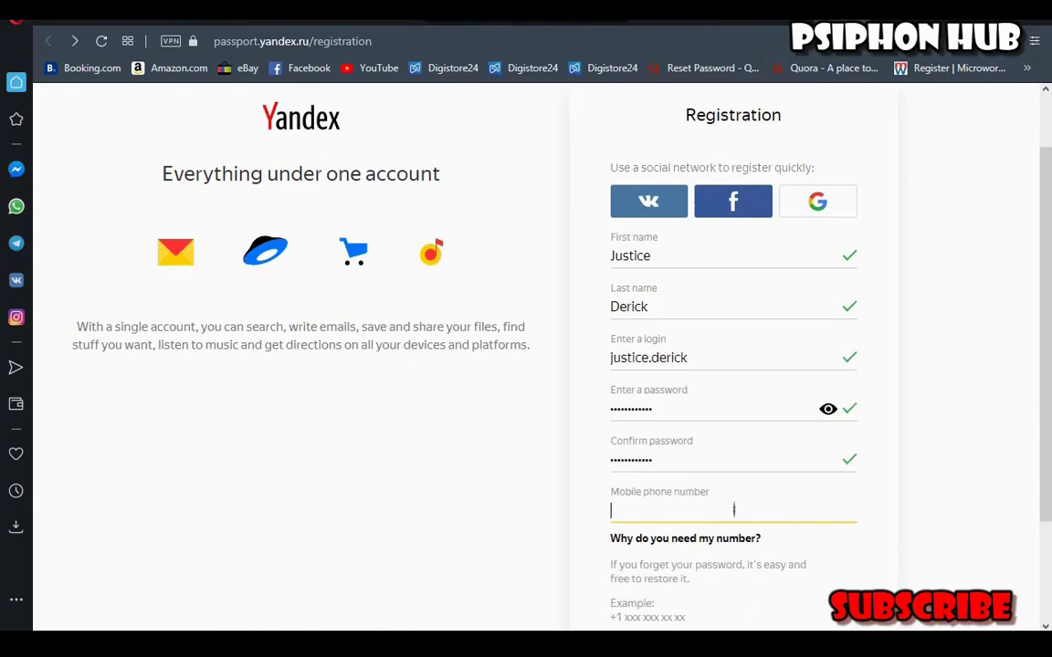
click(734, 510)
click(733, 509)
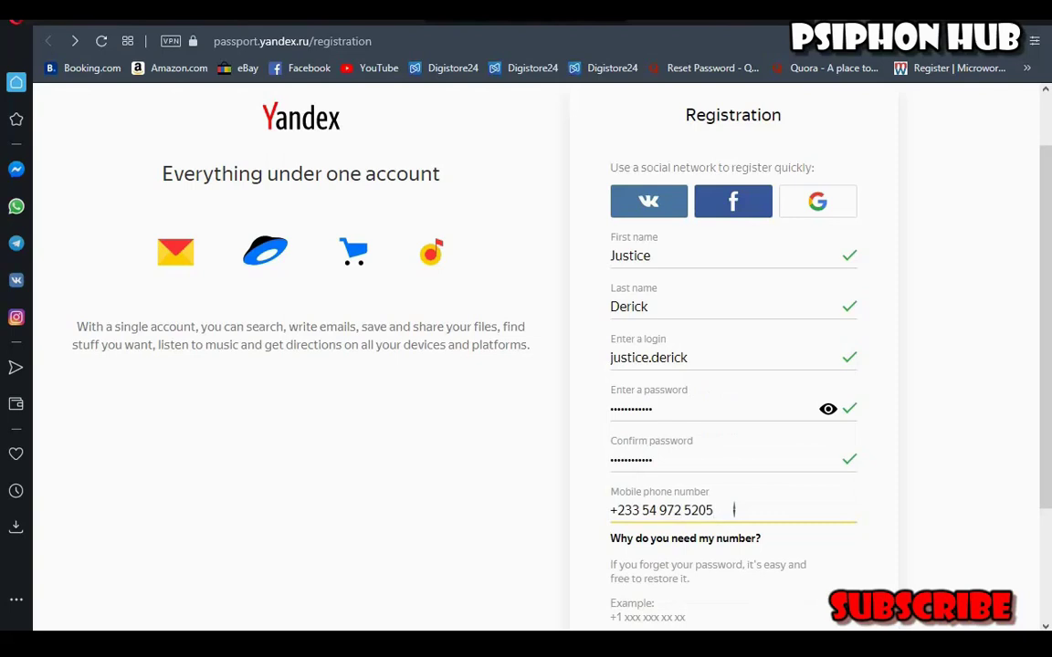
Request an SMS verification code for the phone and enter the received code.
drag(1043, 427, 1048, 529)
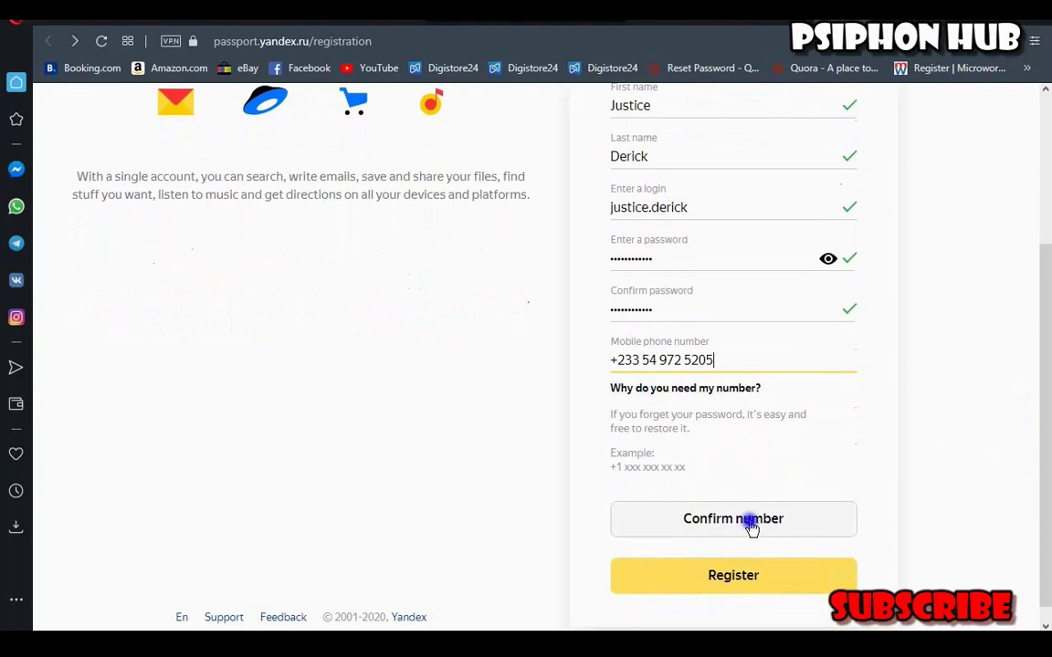
click(752, 529)
click(751, 520)
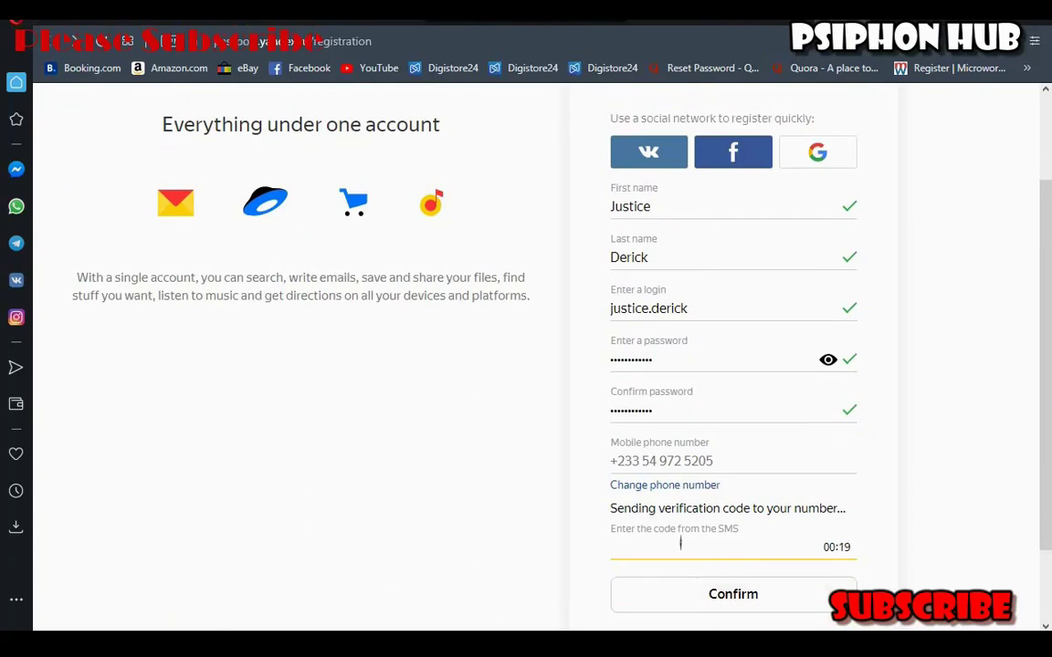
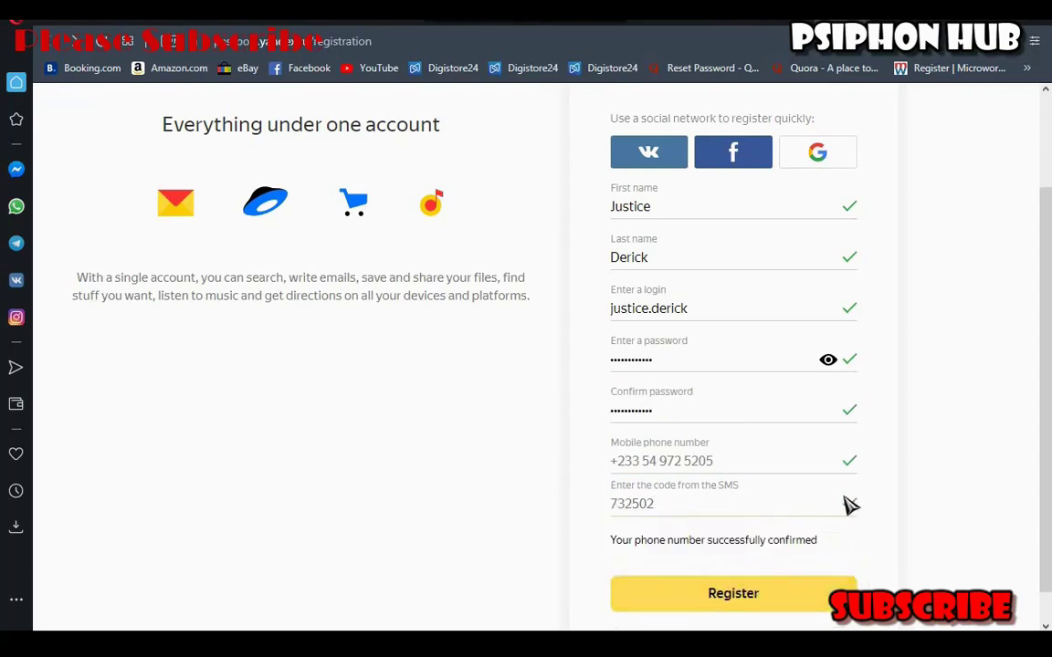
Submit the registration form and accept the Privacy Policy and Terms of Use.
click(847, 505)
click(847, 505)
click(754, 595)
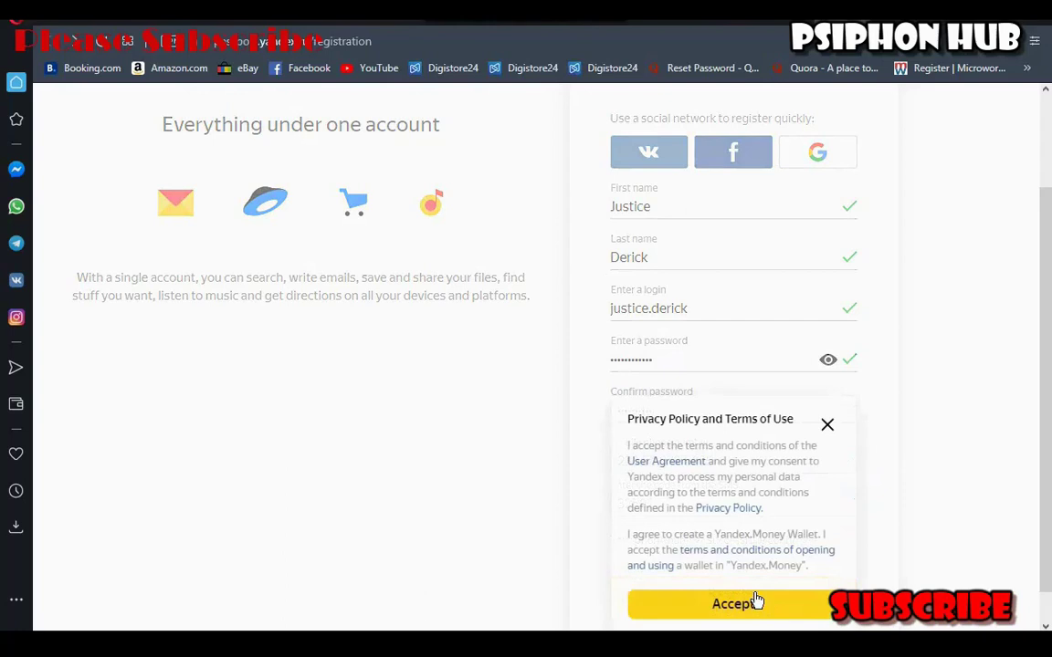
click(754, 603)
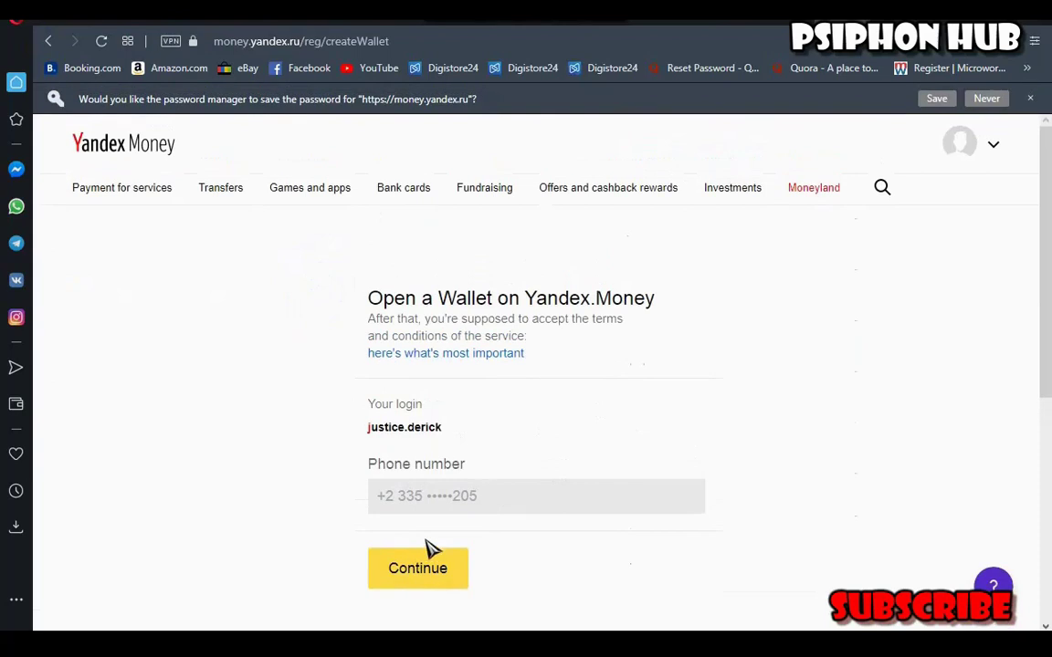
Save the password in the browser and continue to open the Yandex.Money wallet.
click(941, 99)
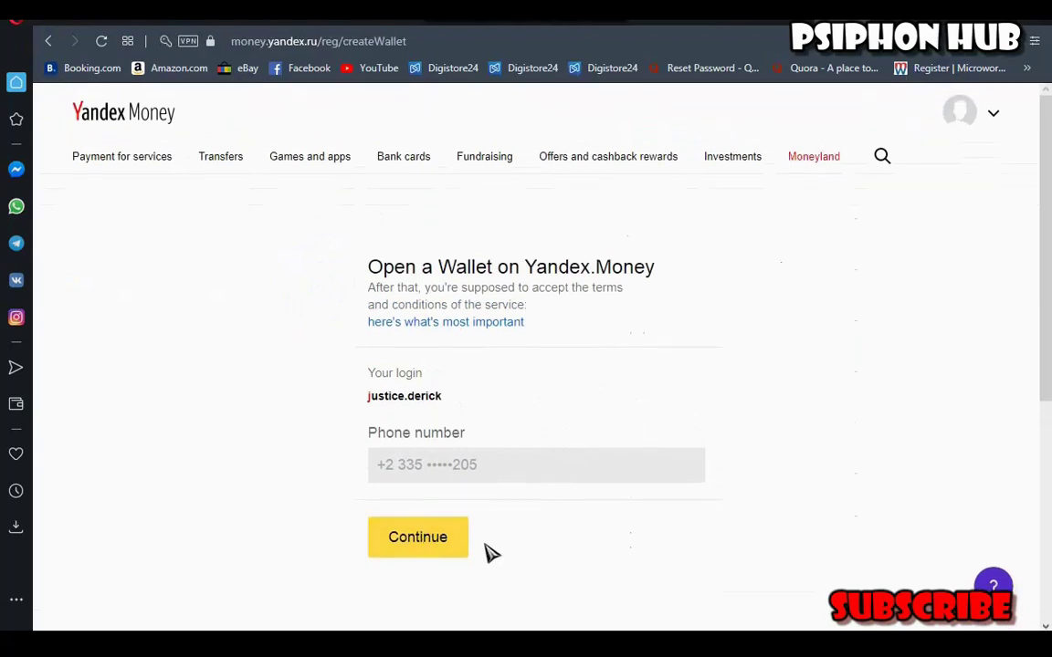
click(447, 548)
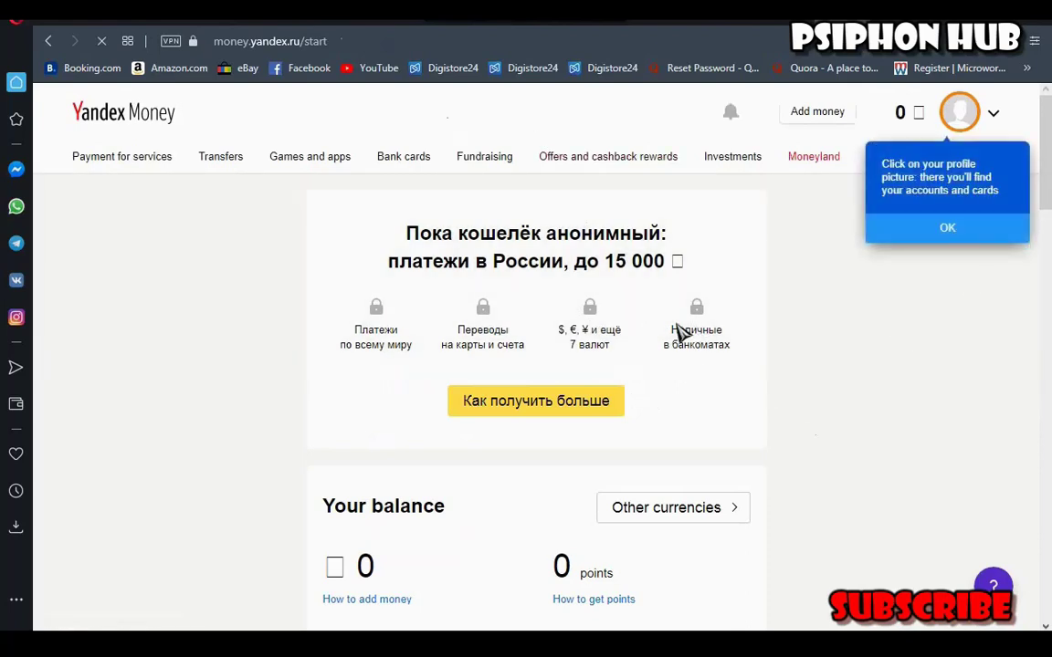
drag(1049, 183, 1013, 170)
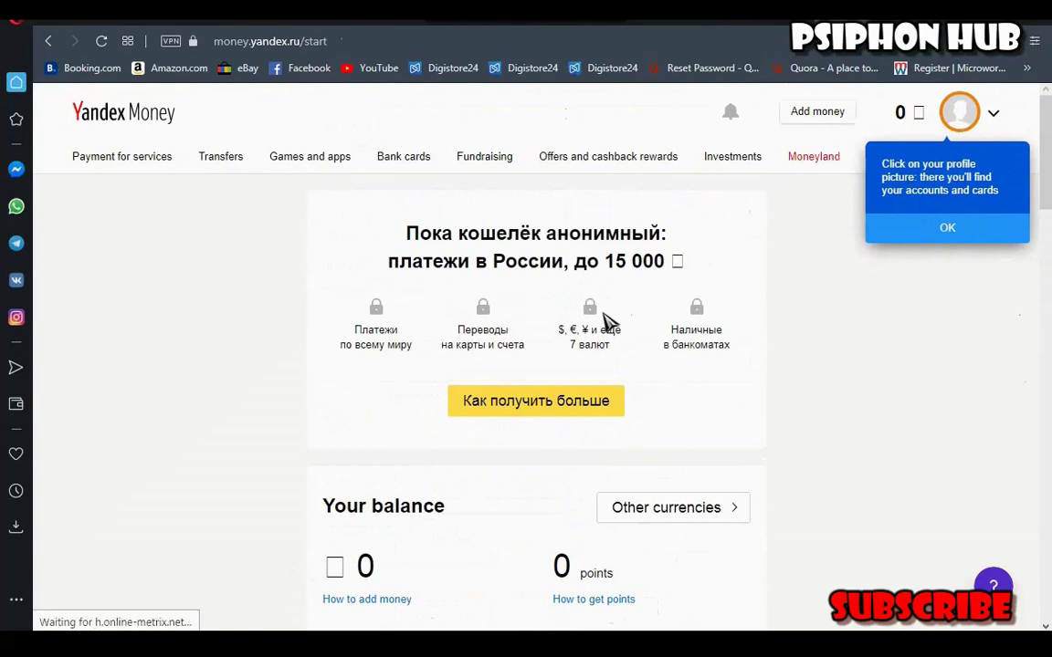
Go to Bank cards and open the Virtual Yandex.Money Card details.
click(409, 160)
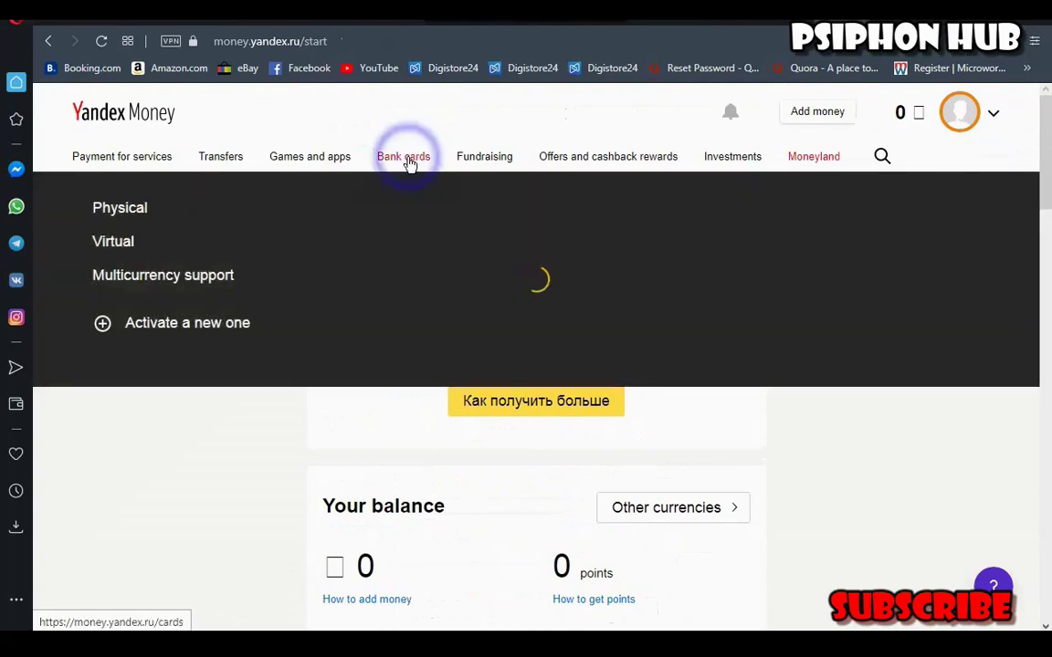
click(409, 163)
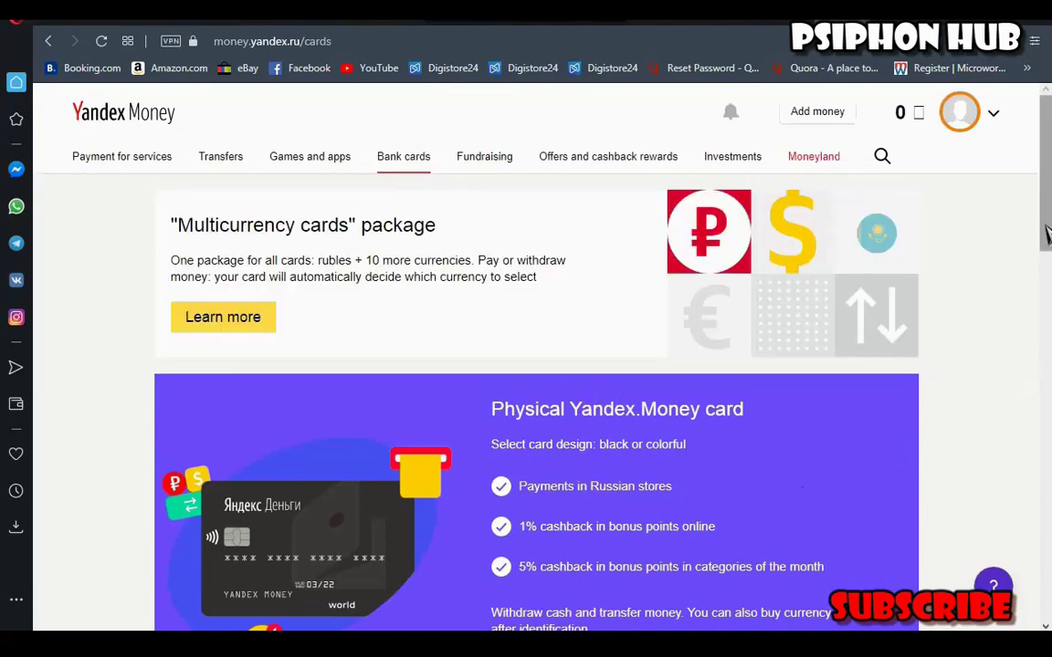
scroll(1050, 192, down, 3)
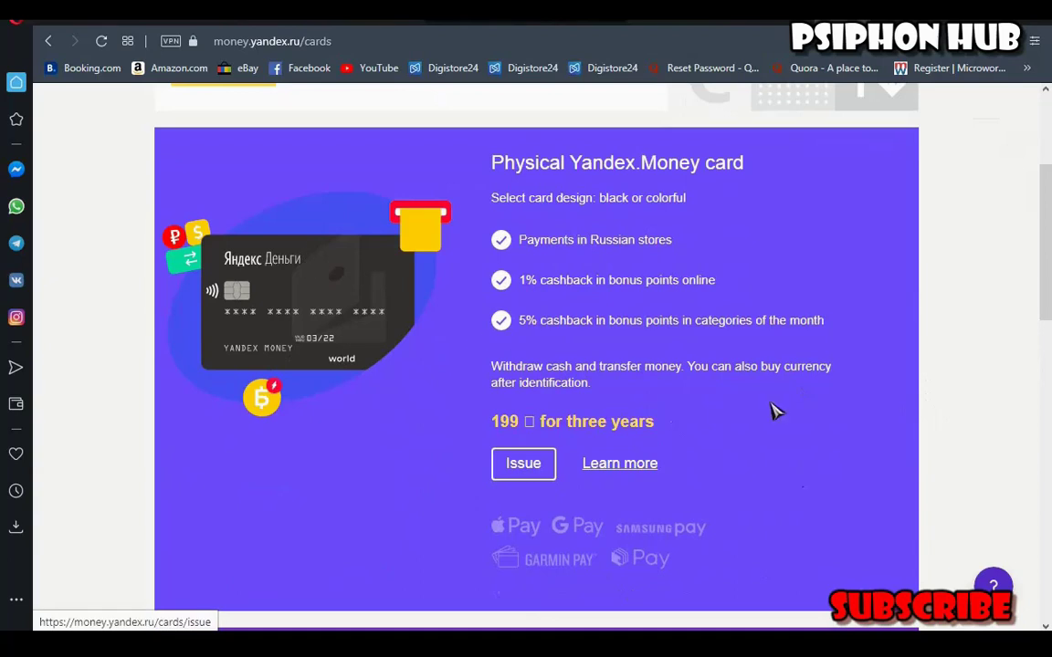
drag(1045, 274, 1046, 424)
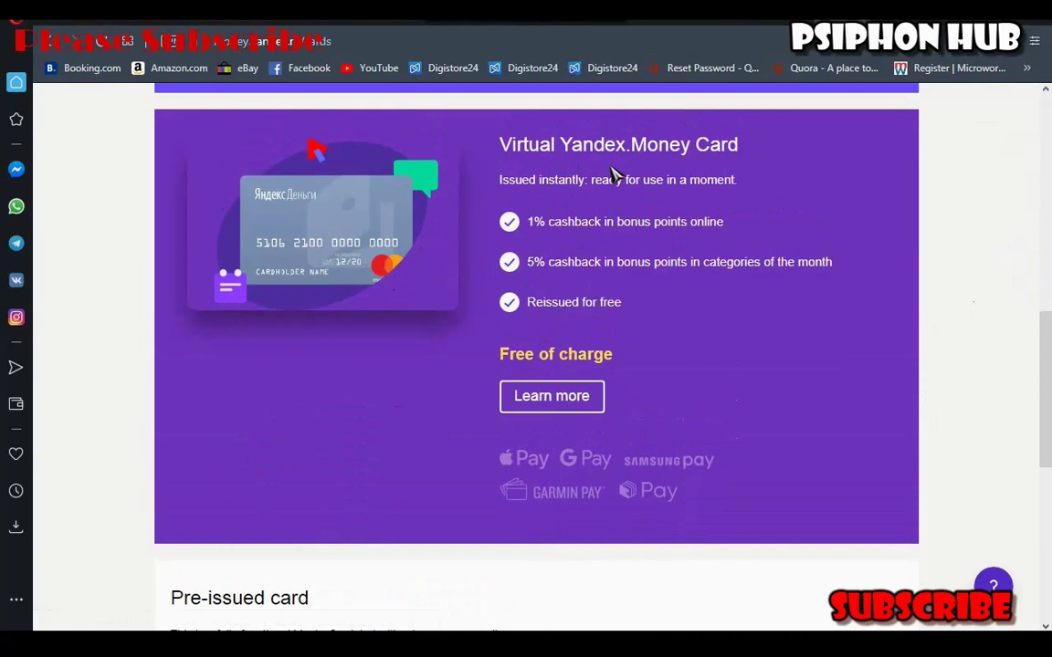
click(320, 251)
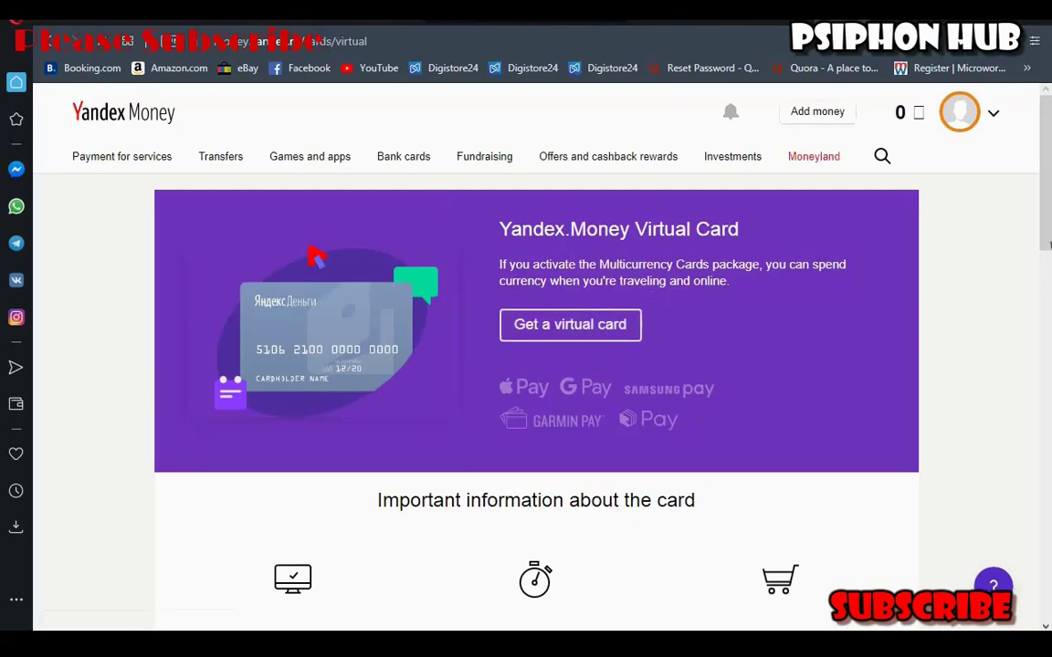
Review the card rates and choose 'Get a virtual card'.
scroll(1045, 229, down, 15)
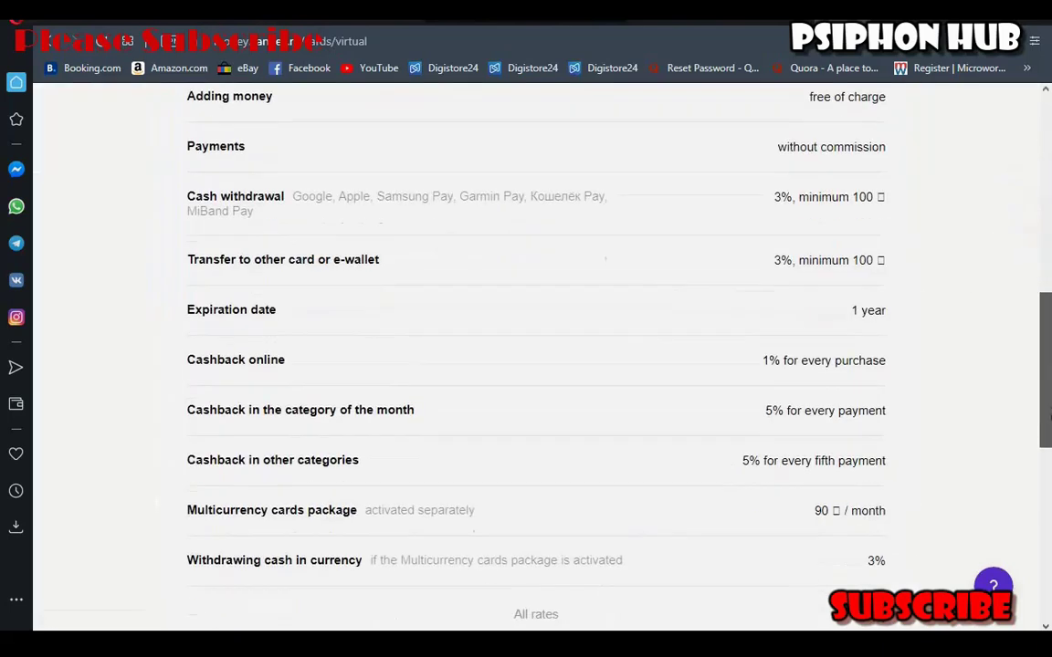
scroll(536, 366, up, 15)
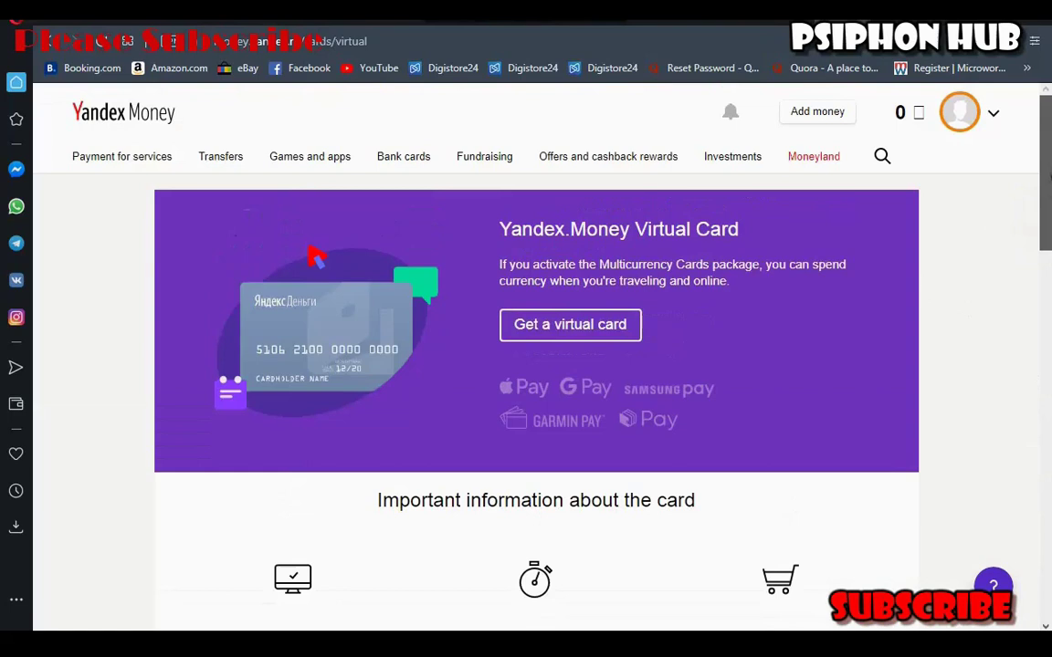
click(604, 333)
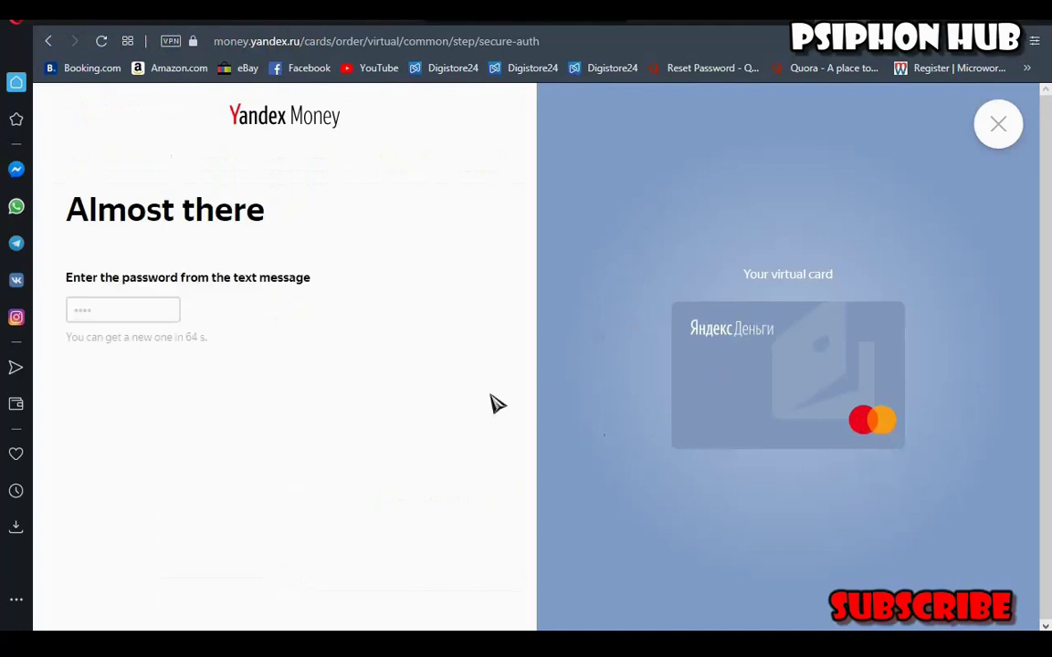
Enter the password from the text message to confirm the virtual card order.
click(196, 300)
click(157, 307)
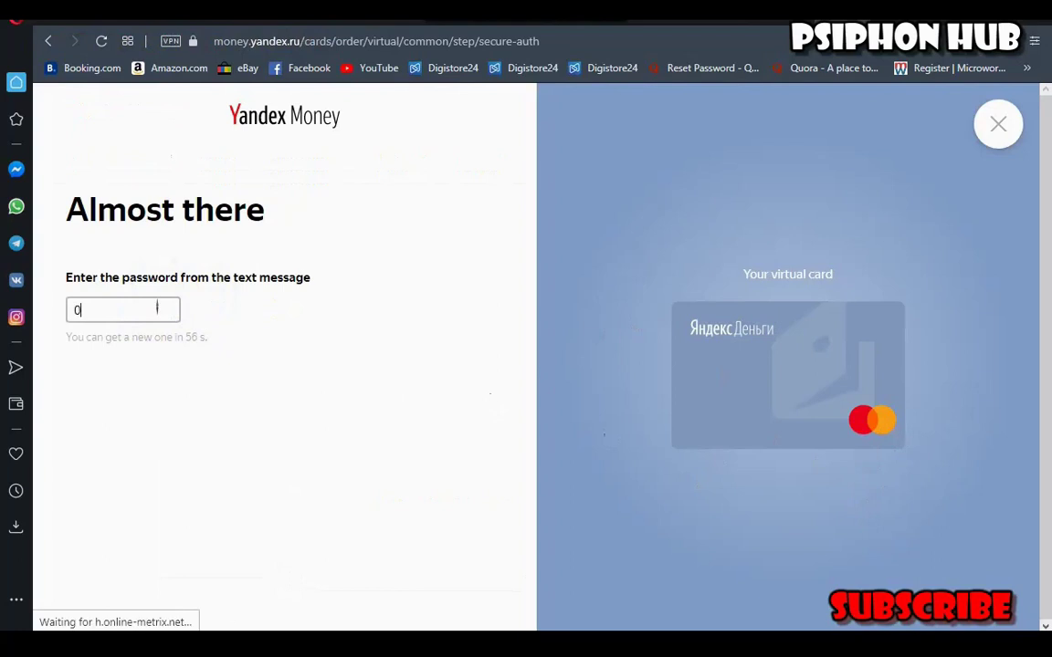
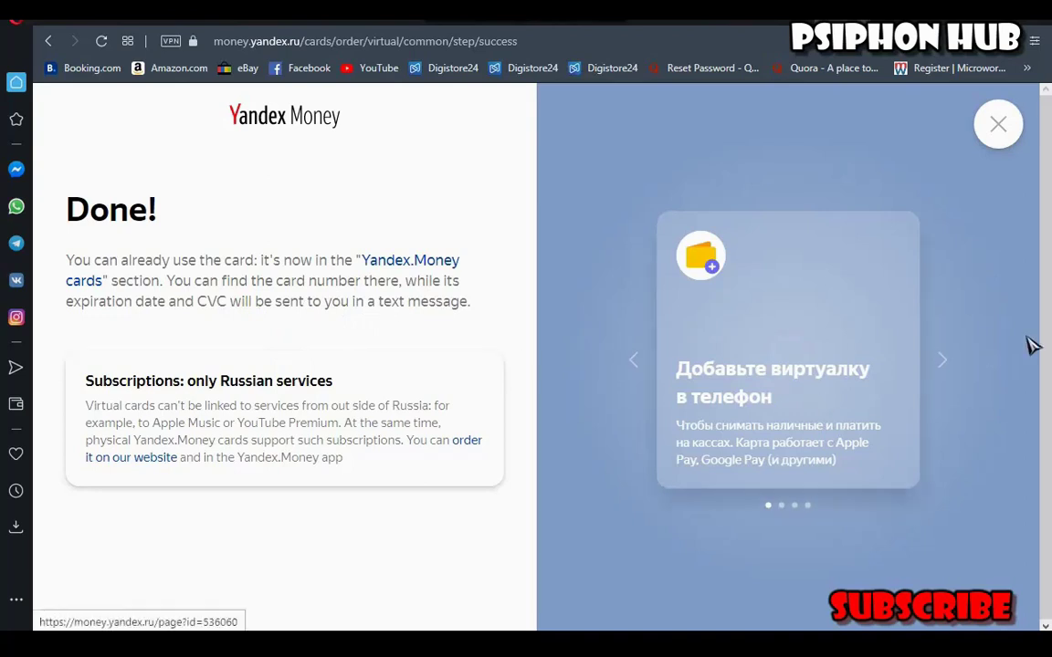
drag(1049, 201, 1050, 297)
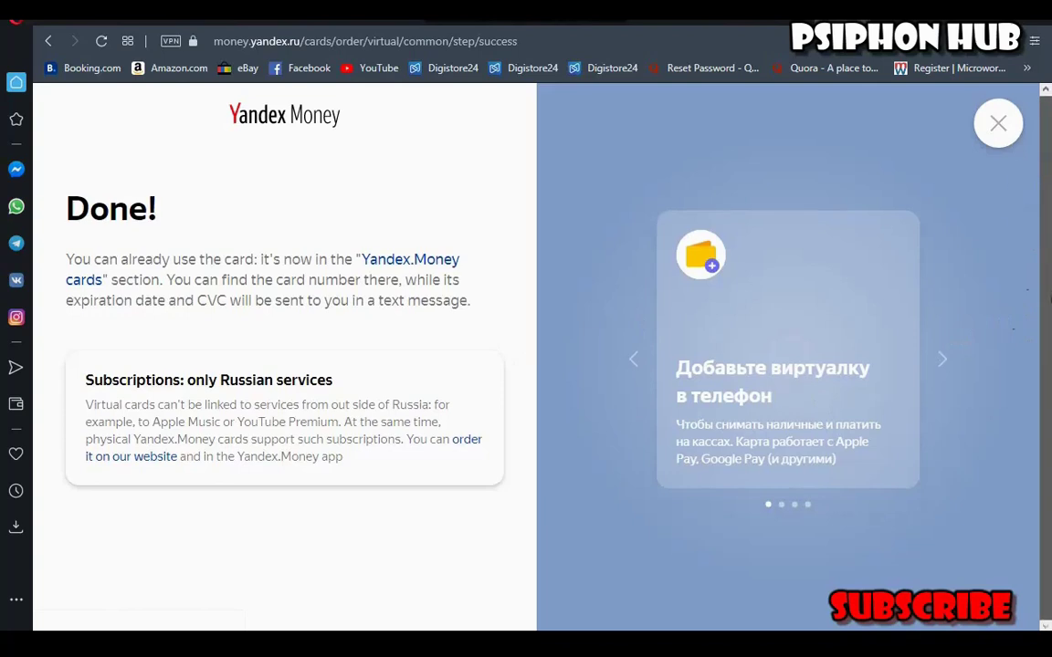
click(998, 132)
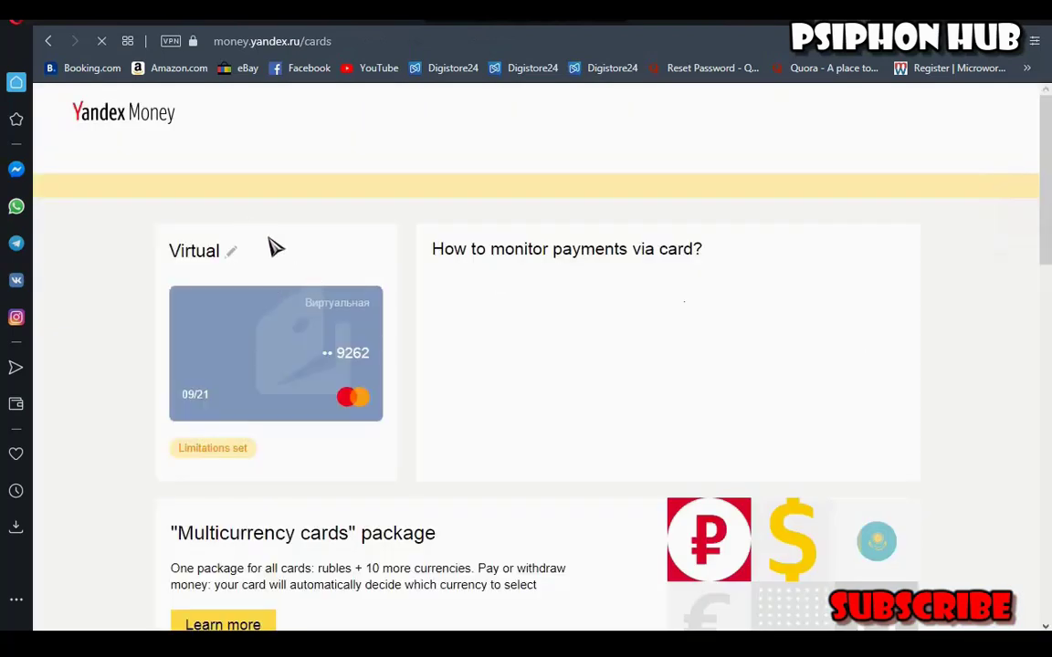
key(ctrl+a)
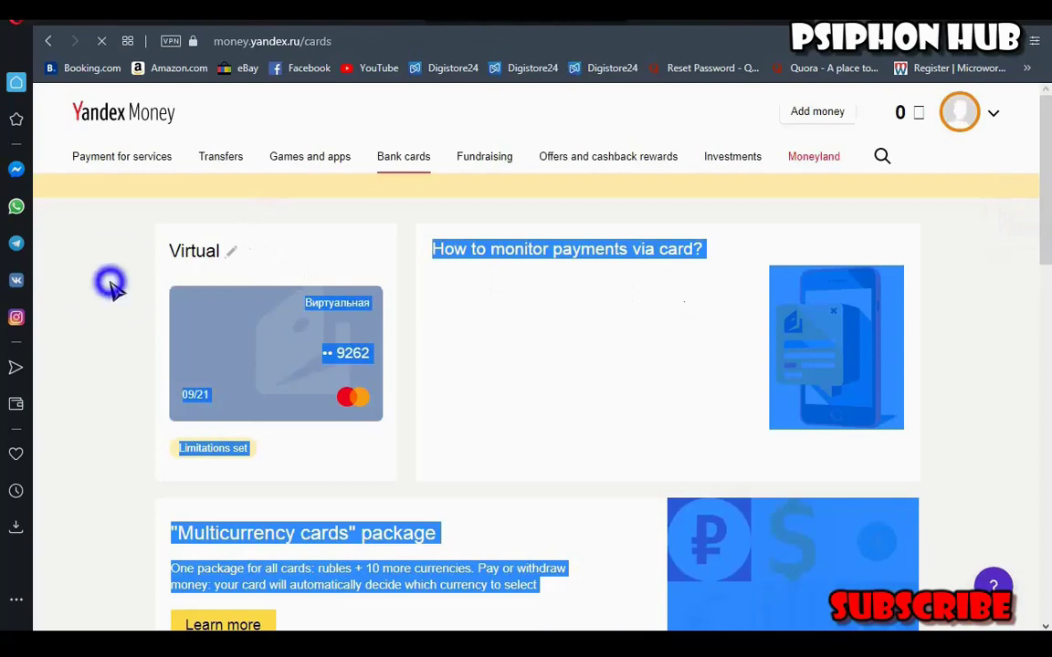
click(209, 329)
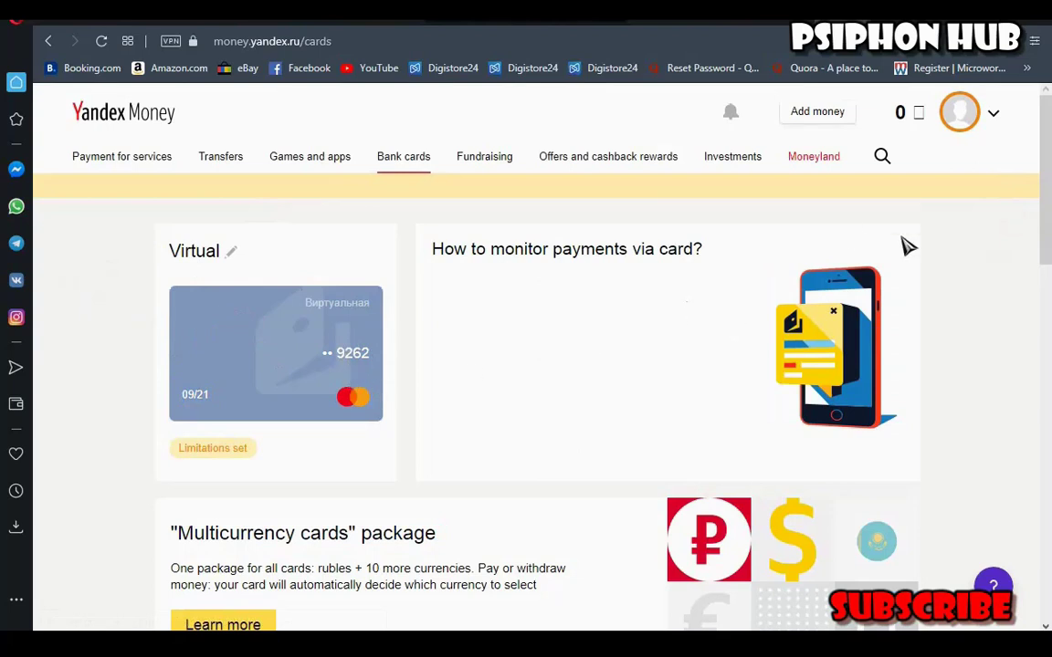
scroll(1040, 188, down, 3)
drag(1045, 274, 1049, 215)
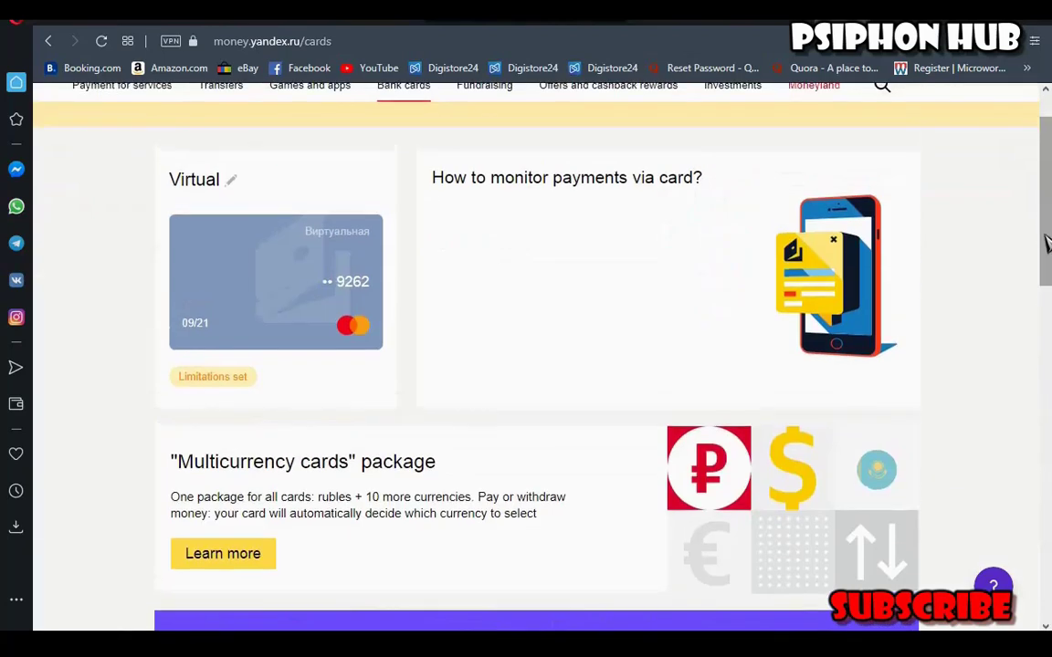
drag(1043, 258, 985, 352)
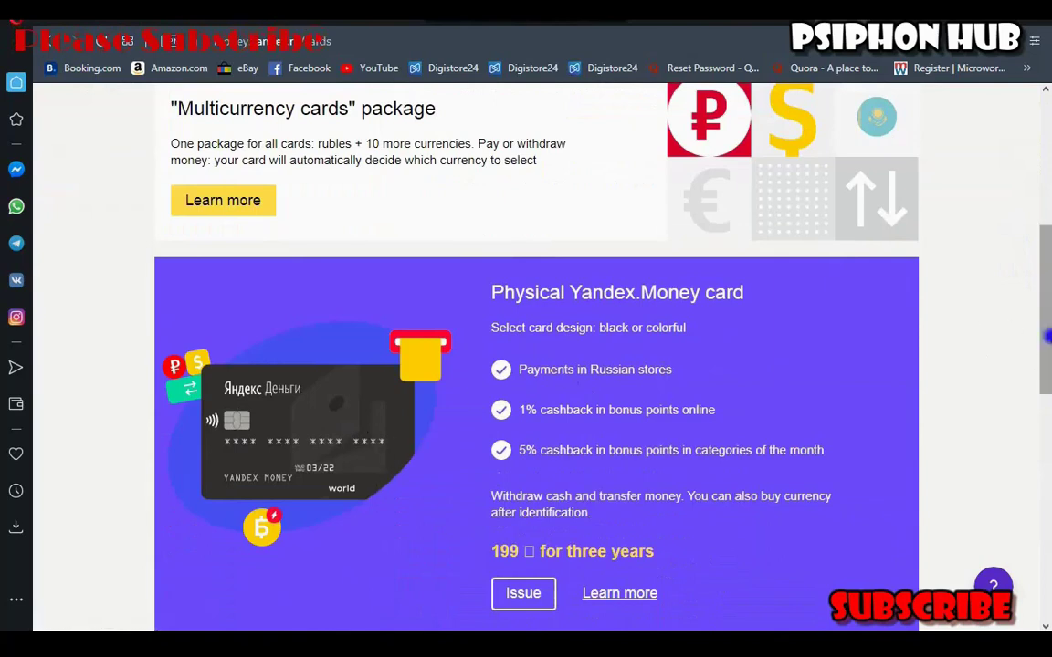
scroll(1042, 335, up, 5)
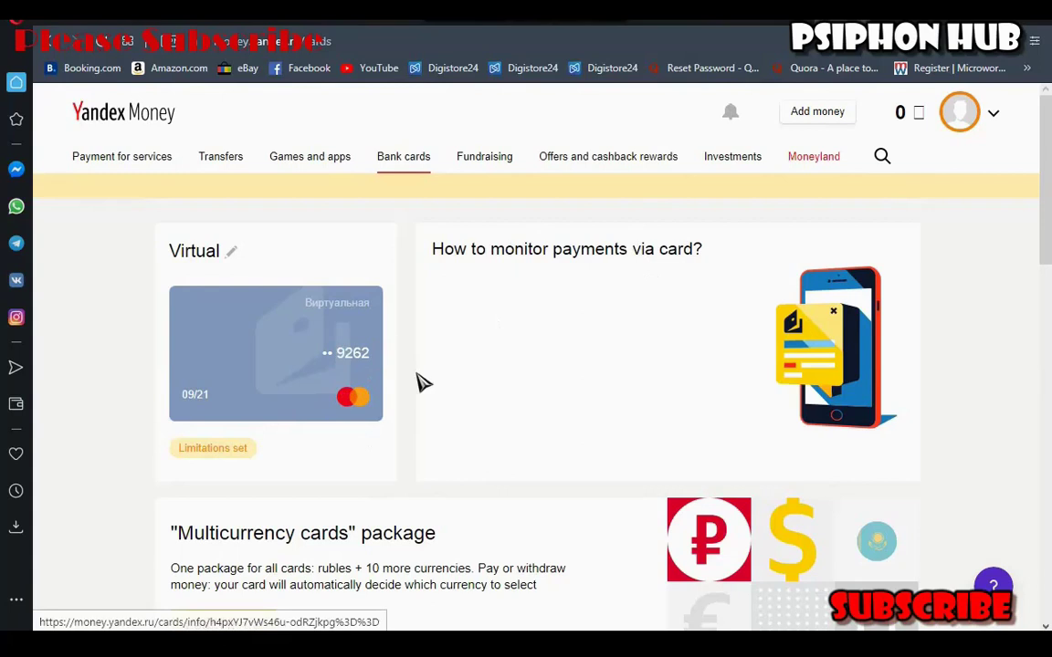
drag(1042, 228, 1033, 488)
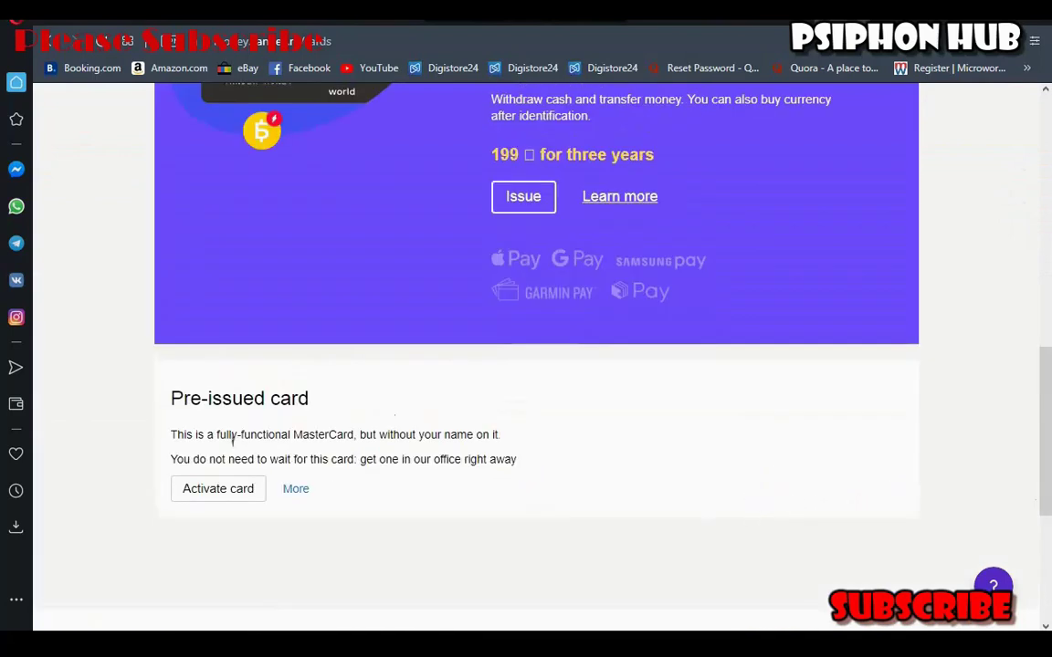